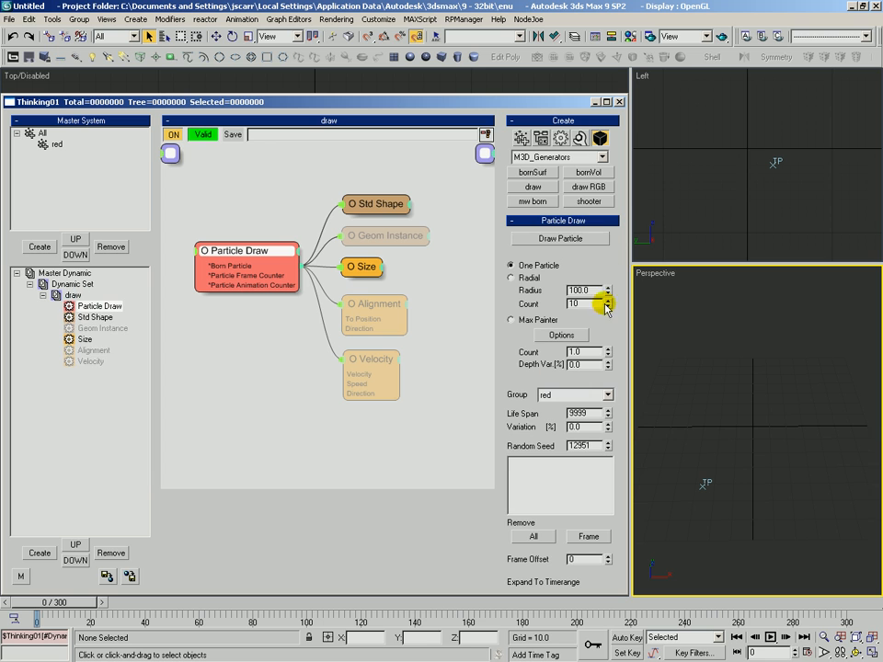
Draw one particle in the Perspective view and enable the Velocity operator in the draw set
{"action": "left_click", "coordinate": [570, 239]}
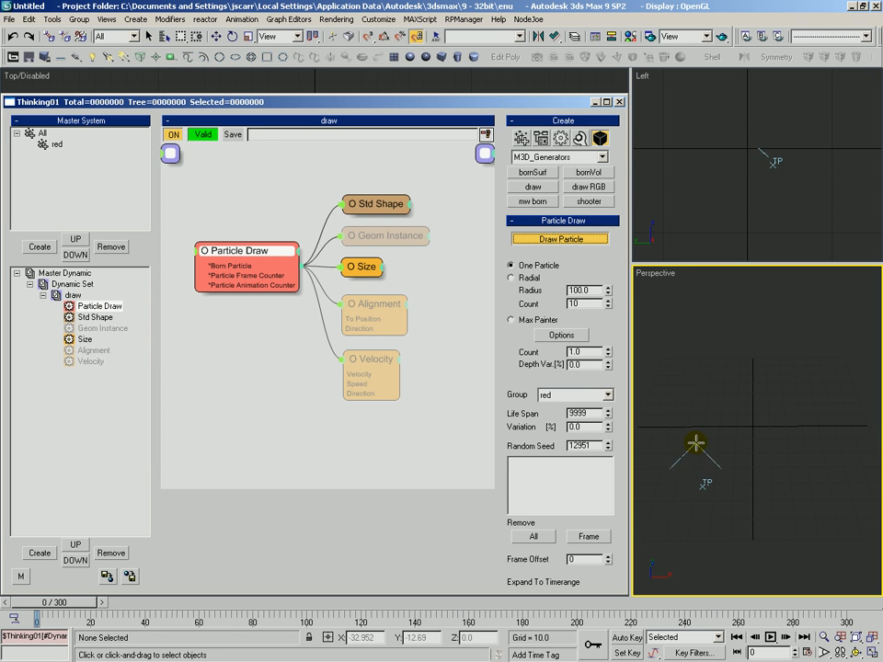
{"action": "left_click", "coordinate": [711, 448]}
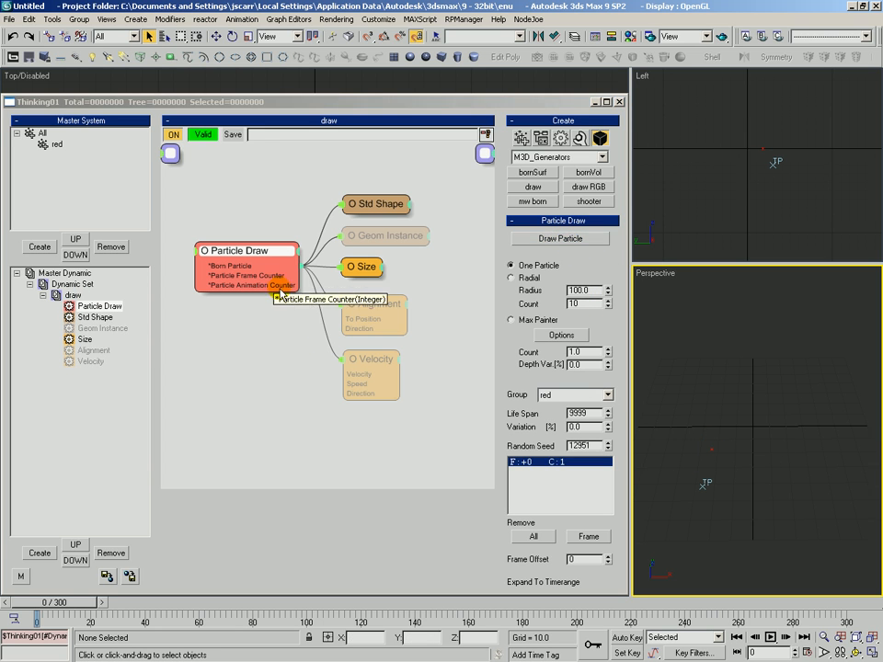
{"action": "right_click", "coordinate": [374, 363]}
{"action": "left_click", "coordinate": [375, 363]}
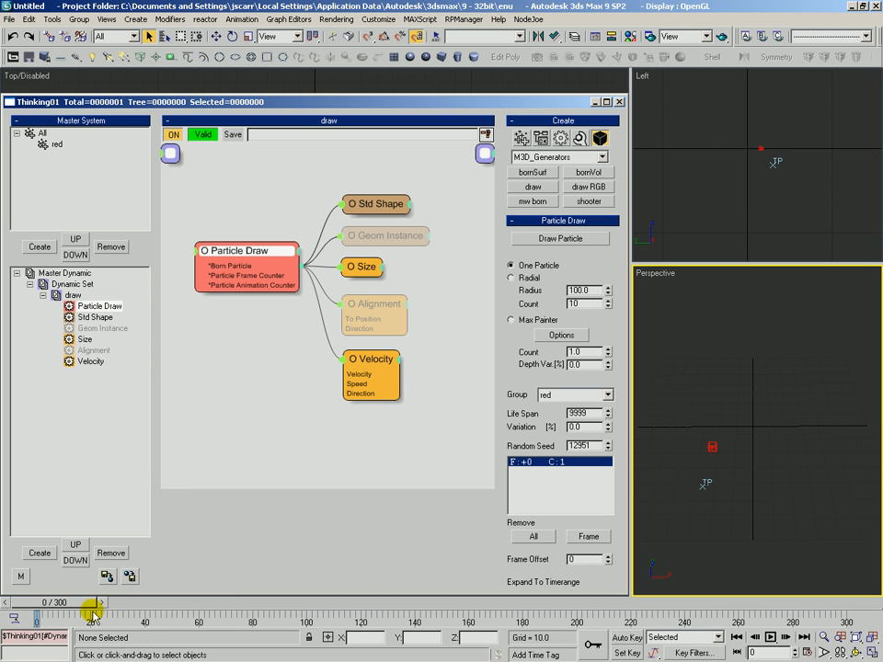
Scrub the timeline to preview the particle's motion and return to frame 0
{"action": "left_click_drag", "start_coordinate": [66, 602], "coordinate": [187, 604]}
{"action": "key", "text": "Home"}
{"action": "middle_click_drag", "start_coordinate": [753, 369], "coordinate": [760, 391]}
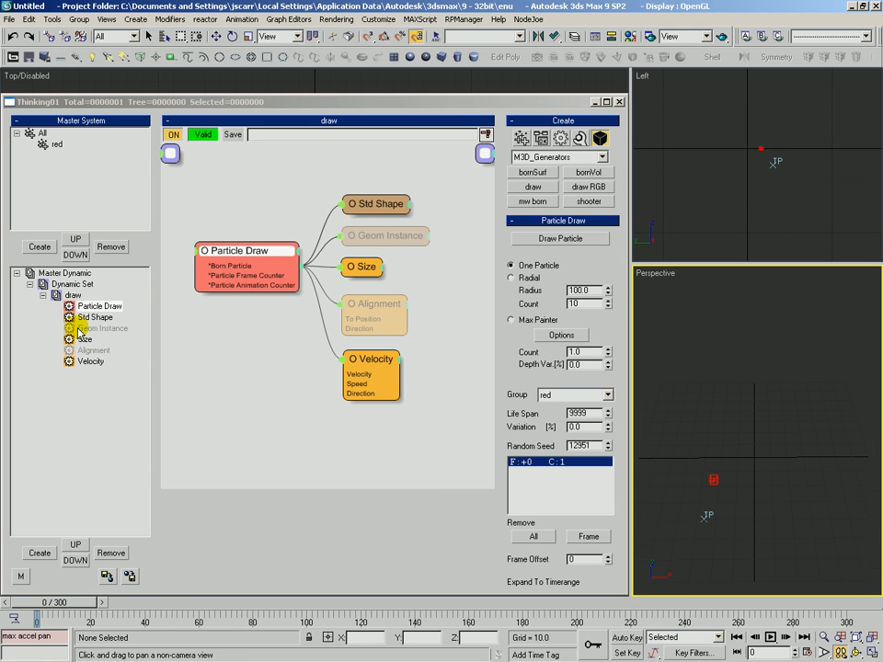
Create a new dynamic set beside draw and name it "set memory"
{"action": "left_click", "coordinate": [42, 295]}
{"action": "left_click", "coordinate": [40, 554]}
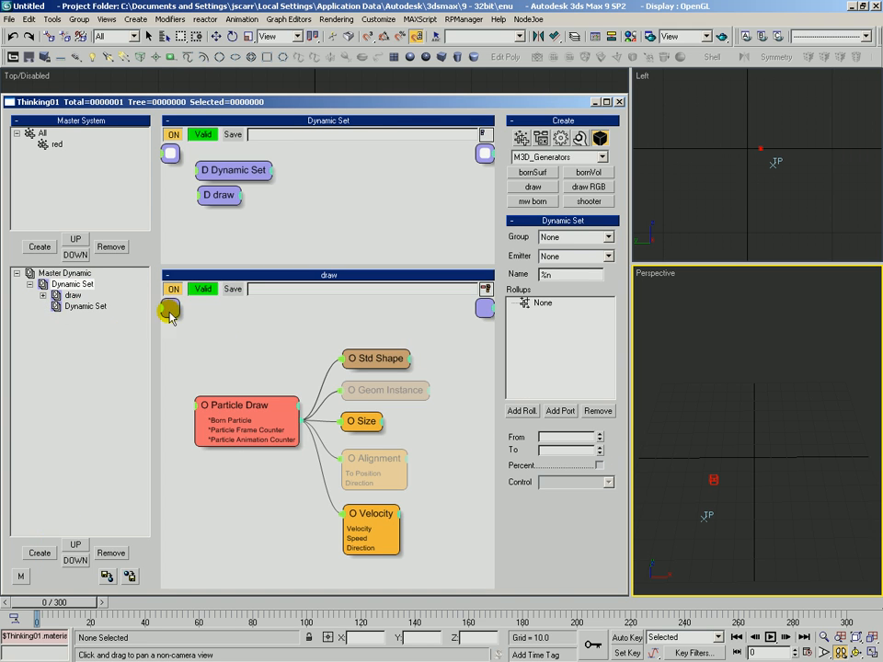
{"action": "left_click", "coordinate": [90, 306]}
{"action": "left_click_drag", "start_coordinate": [258, 263], "coordinate": [255, 503]}
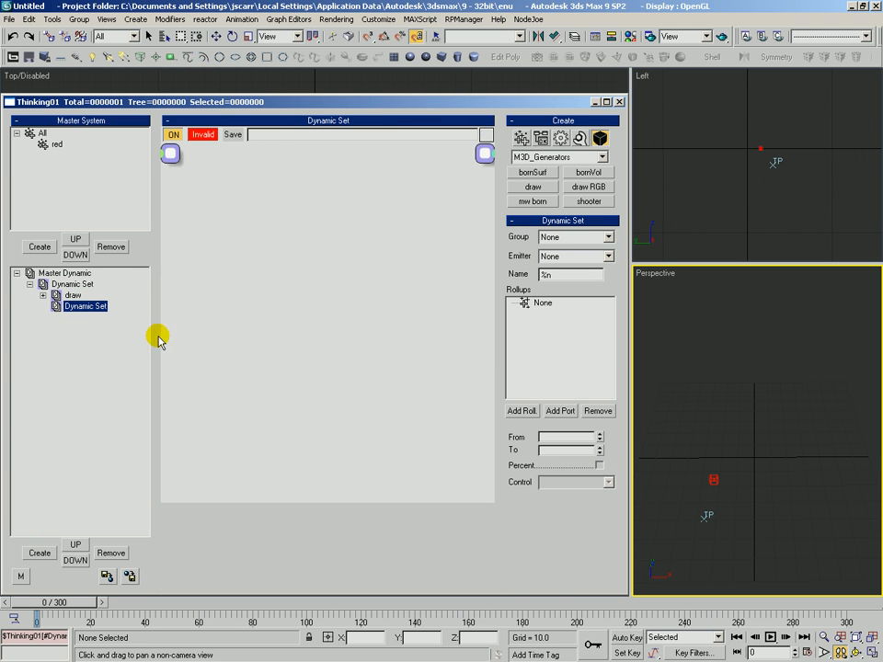
{"action": "left_click", "coordinate": [69, 308]}
{"action": "type", "text": "set memory"}
{"action": "key", "text": "Return"}
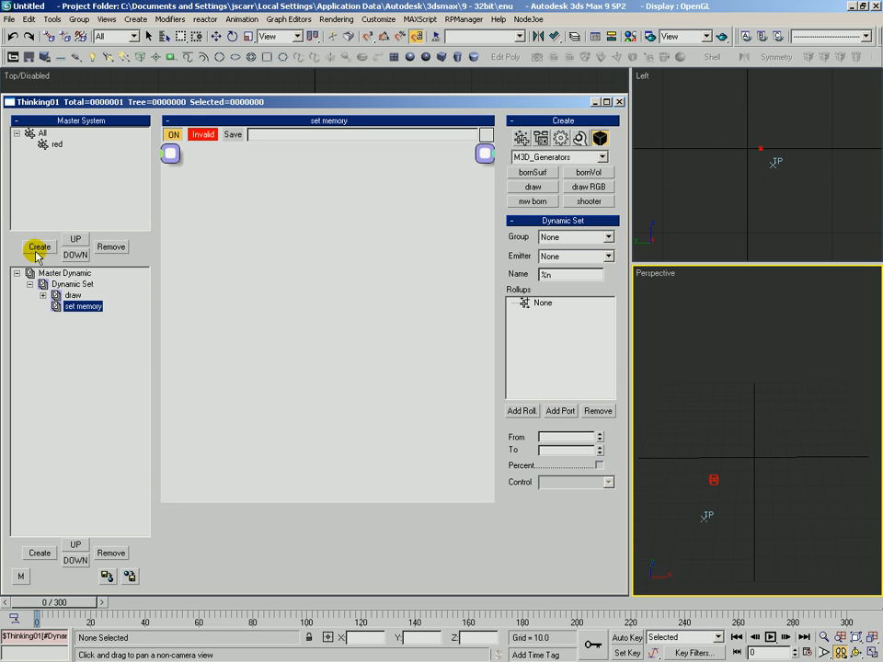
Add a red particle group node to the set memory layout
{"action": "left_click", "coordinate": [522, 138]}
{"action": "left_click", "coordinate": [580, 172]}
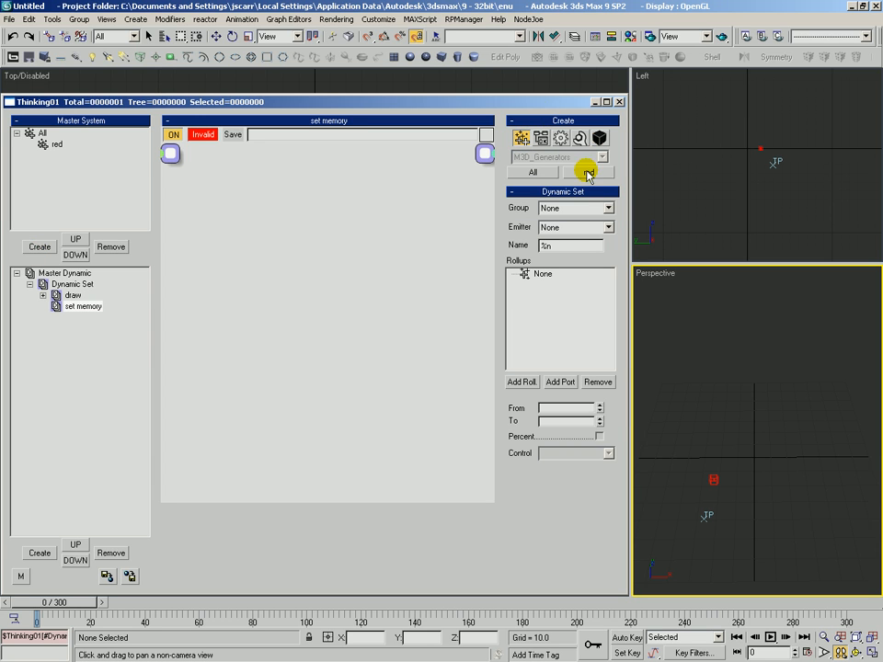
{"action": "left_click", "coordinate": [209, 241]}
{"action": "left_click_drag", "start_coordinate": [211, 247], "coordinate": [218, 243]}
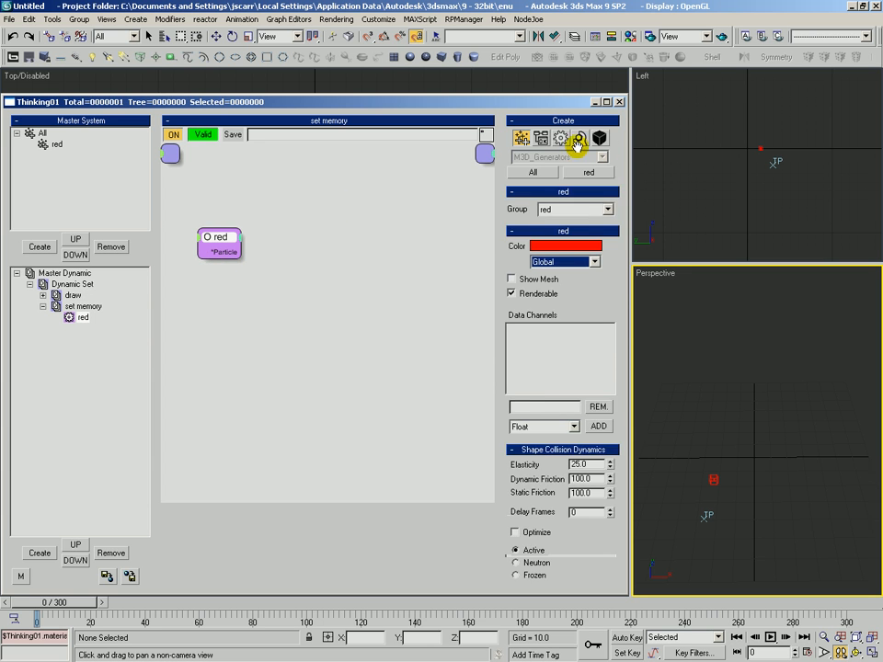
Add a Memory operator and connect the red node's Particle output to its Particle input
{"action": "left_click", "coordinate": [560, 138]}
{"action": "left_click", "coordinate": [531, 217]}
{"action": "left_click", "coordinate": [321, 232]}
{"action": "left_click_drag", "start_coordinate": [337, 245], "coordinate": [230, 253]}
{"action": "left_click_drag", "start_coordinate": [367, 233], "coordinate": [388, 262]}
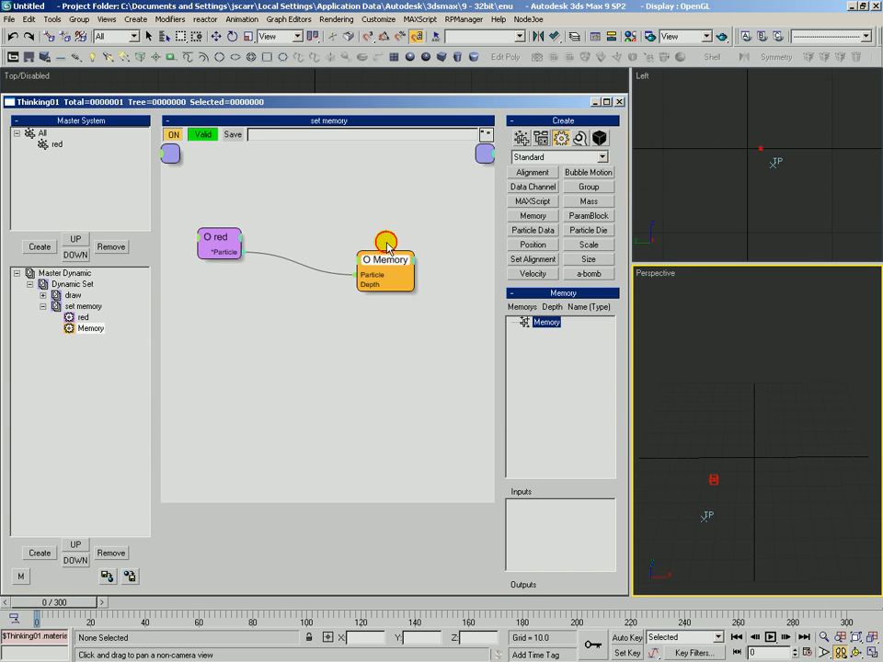
Add a Position entry with a depth of 99 to the Memory operator
{"action": "left_click", "coordinate": [526, 322]}
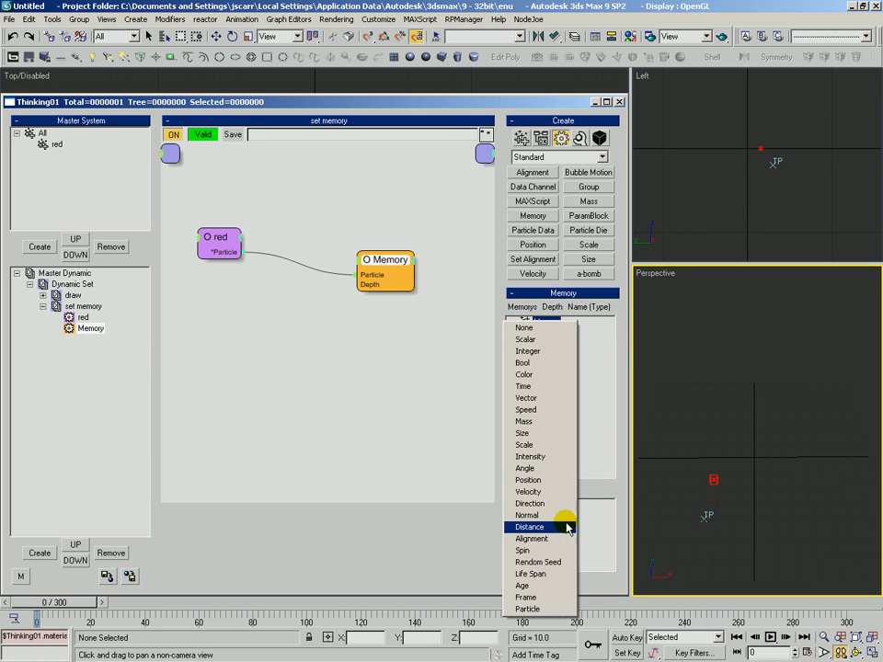
{"action": "left_click", "coordinate": [530, 481]}
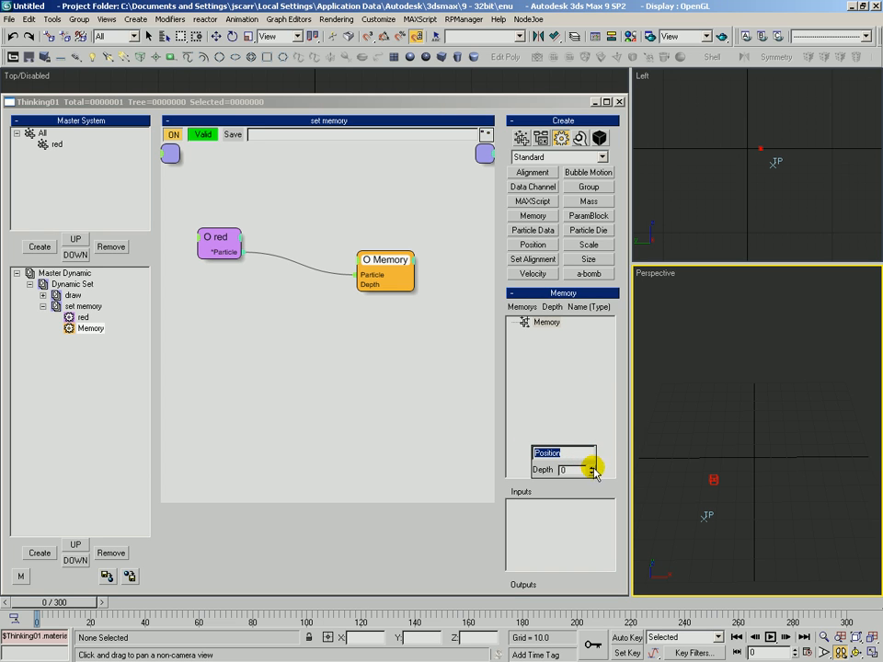
{"action": "left_click_drag", "start_coordinate": [591, 470], "coordinate": [562, 283]}
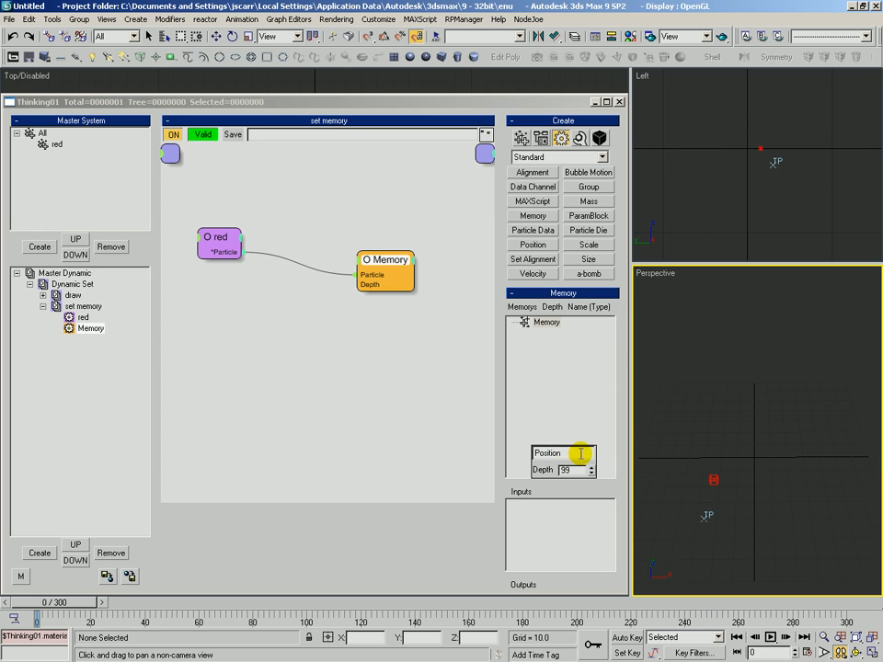
{"action": "key", "text": "Return"}
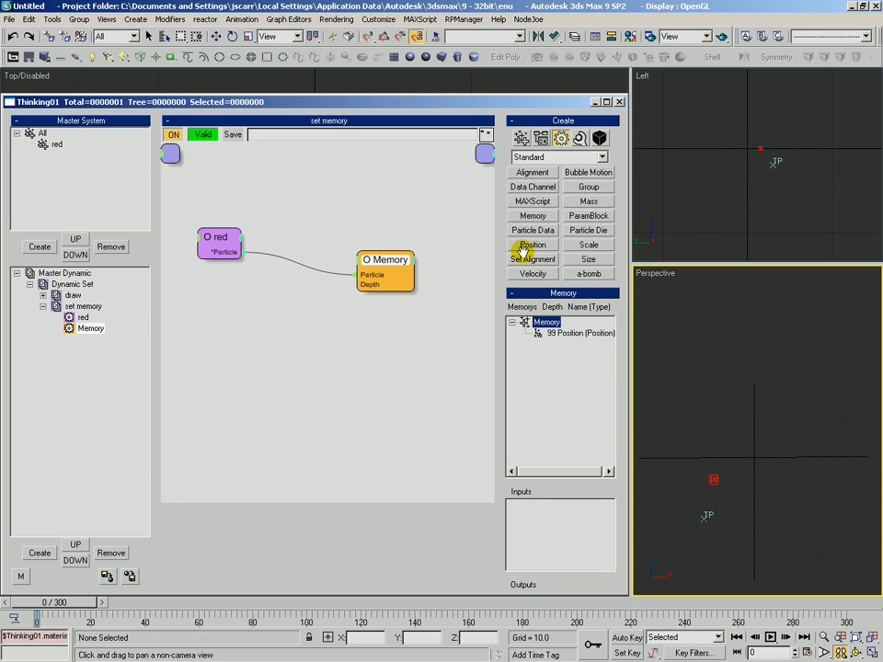
{"action": "left_click_drag", "start_coordinate": [393, 259], "coordinate": [410, 255]}
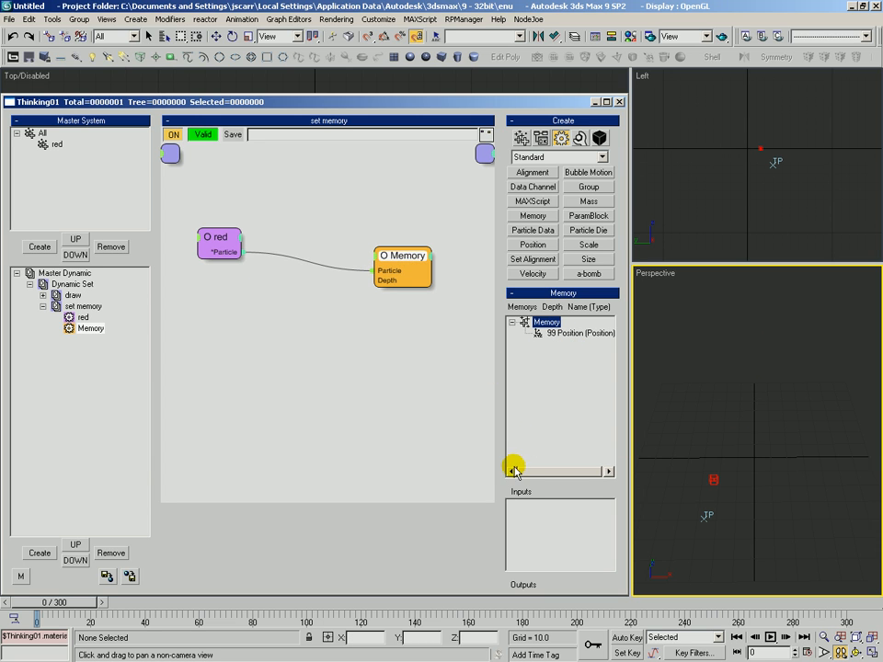
Expose the 99 Position memory as an input on the Memory node
{"action": "left_click_drag", "start_coordinate": [505, 478], "coordinate": [509, 359]}
{"action": "left_click_drag", "start_coordinate": [538, 251], "coordinate": [546, 442]}
{"action": "left_click", "coordinate": [539, 427]}
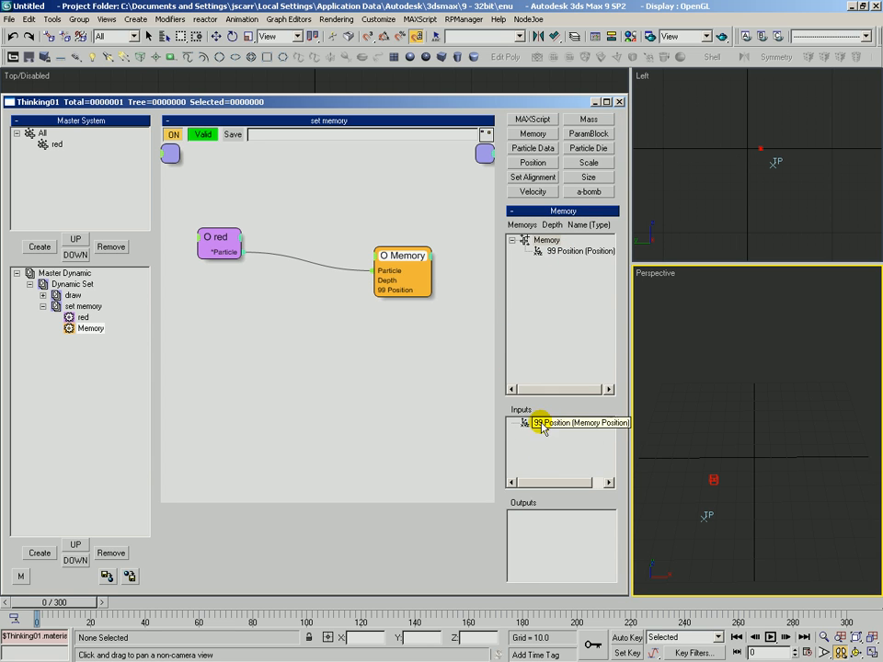
{"action": "left_click_drag", "start_coordinate": [402, 262], "coordinate": [416, 248]}
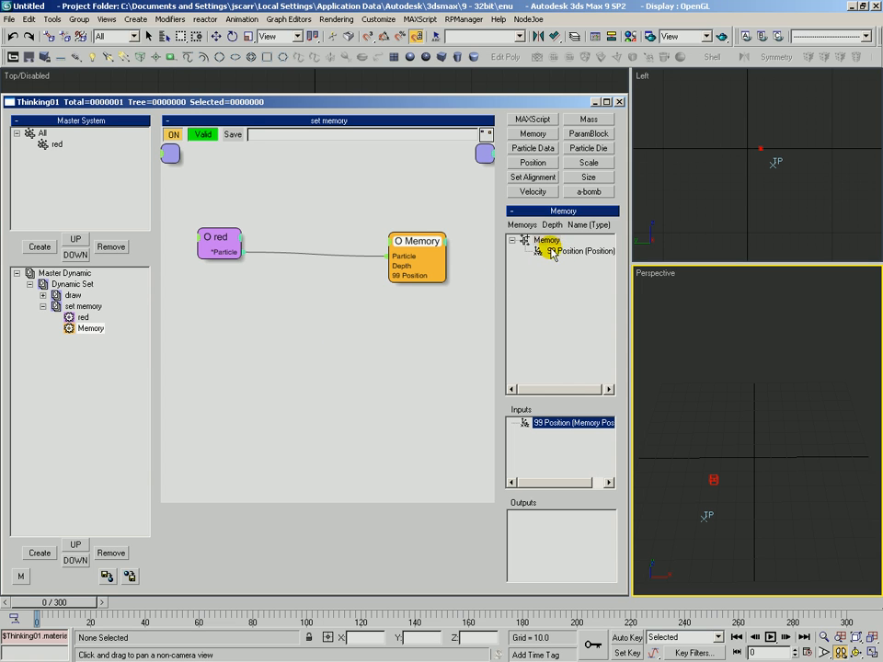
Add a Position output to the red node and connect it to Memory's 99 Position input
{"action": "left_click", "coordinate": [220, 232]}
{"action": "left_click", "coordinate": [221, 232]}
{"action": "left_click", "coordinate": [229, 244]}
{"action": "left_click_drag", "start_coordinate": [226, 250], "coordinate": [394, 241]}
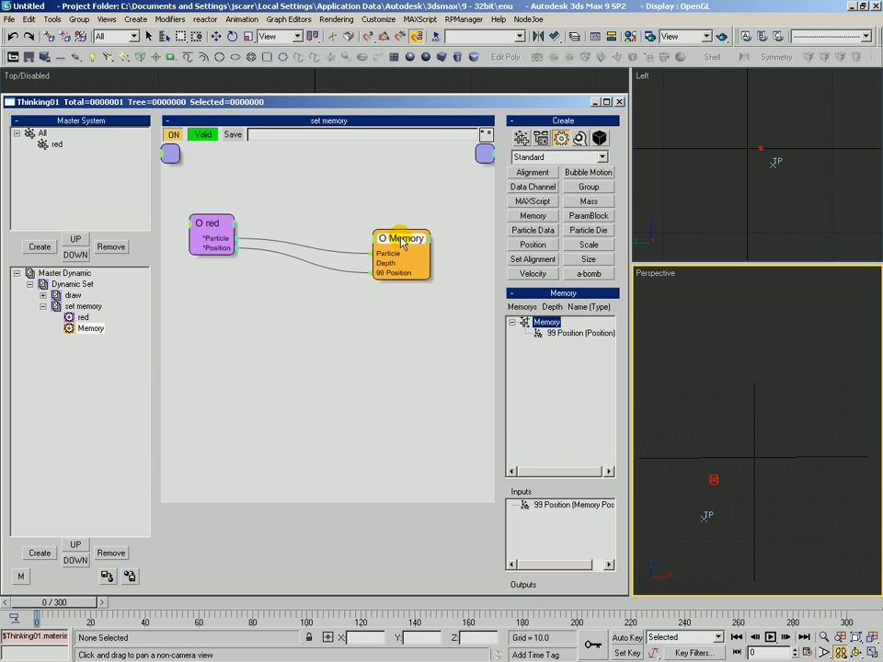
{"action": "left_click", "coordinate": [214, 425]}
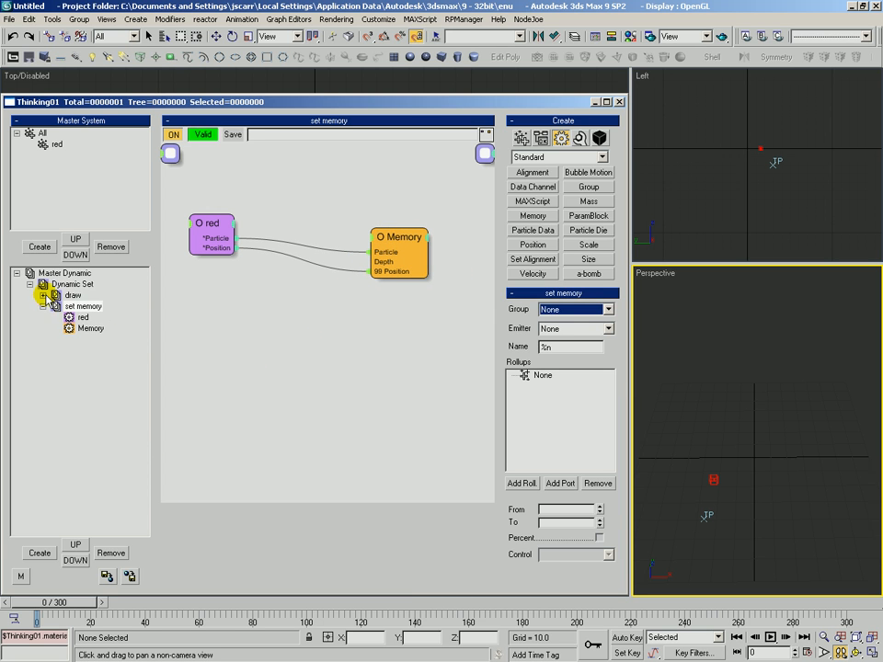
Review the operators in the draw set and return to the set memory set
{"action": "double_click", "coordinate": [73, 296]}
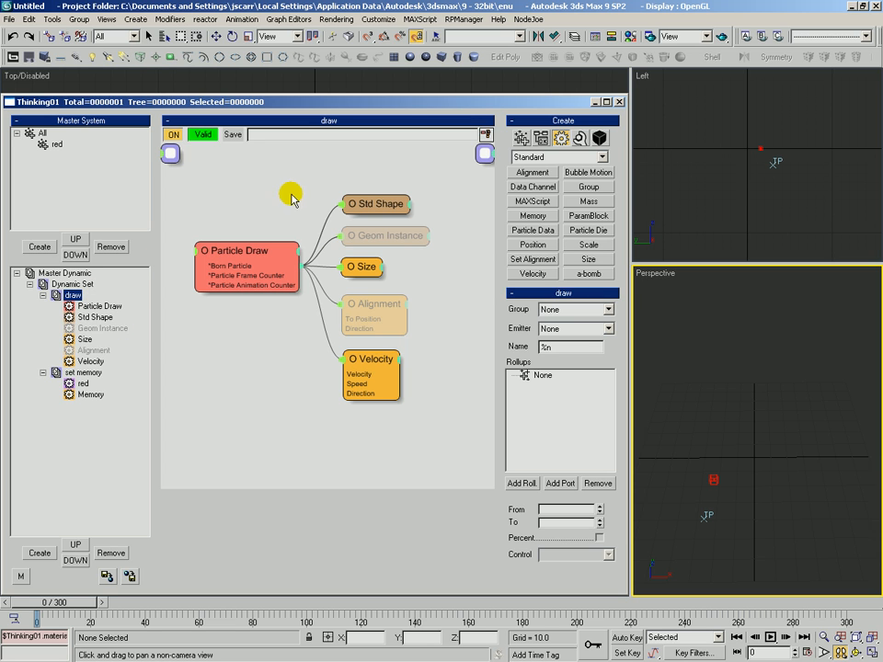
{"action": "left_click", "coordinate": [43, 296]}
{"action": "left_click", "coordinate": [77, 308]}
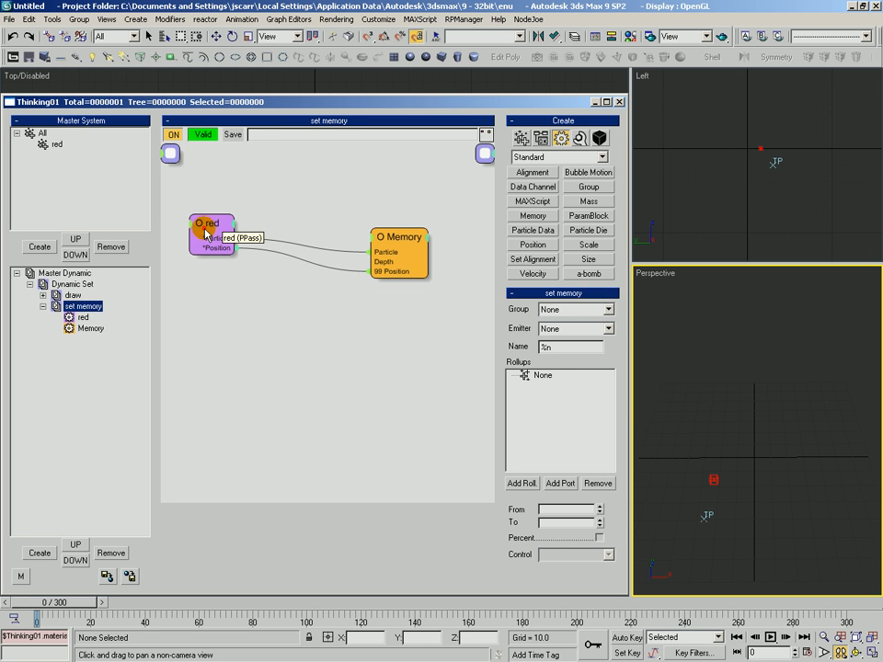
Reposition the red and Memory nodes within the set memory layout
{"action": "left_click", "coordinate": [207, 227]}
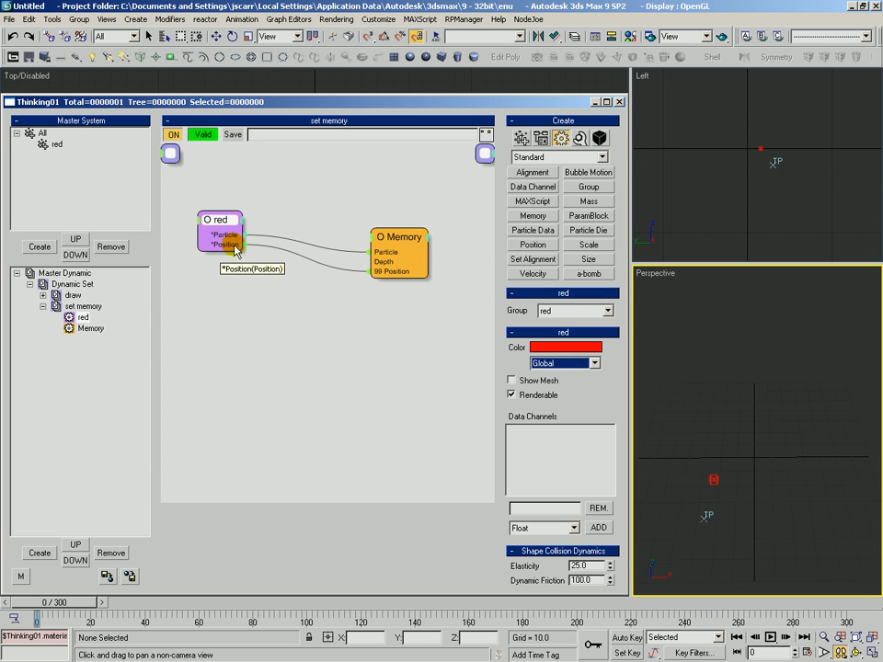
{"action": "left_click", "coordinate": [391, 274]}
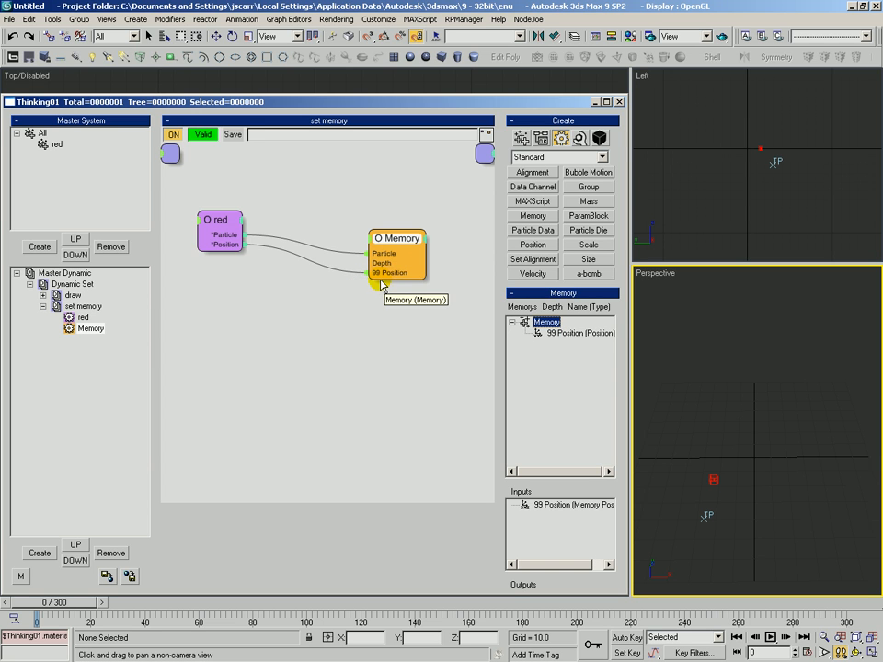
{"action": "left_click_drag", "start_coordinate": [390, 251], "coordinate": [383, 237]}
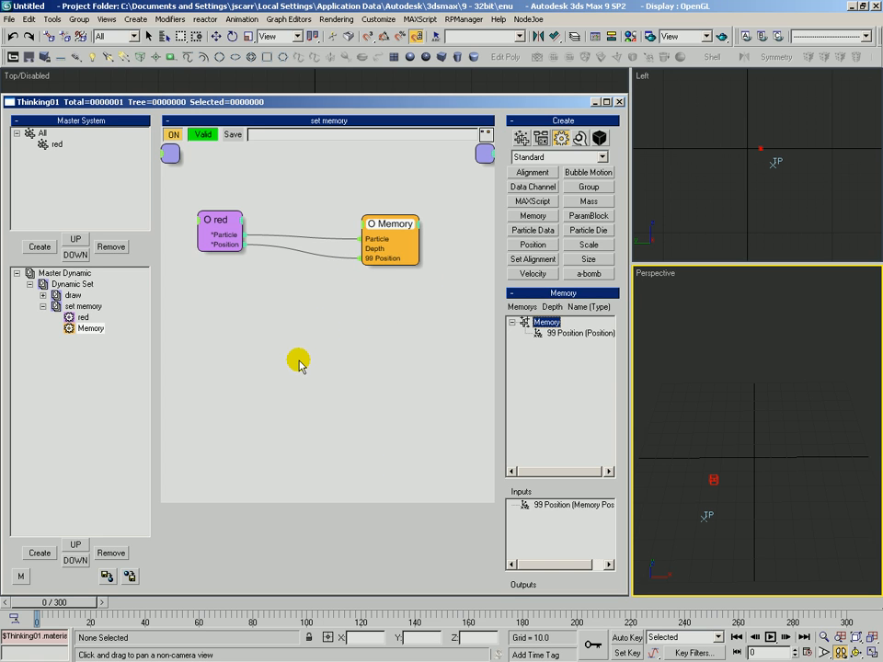
{"action": "left_click_drag", "start_coordinate": [394, 227], "coordinate": [389, 222]}
Mark the Memory node's 99 Position input for debugging at frame 0
{"action": "left_click", "coordinate": [66, 604]}
{"action": "mouse_move", "coordinate": [68, 610]}
{"action": "left_mouse_down"}
{"action": "mouse_move", "coordinate": [248, 609]}
{"action": "mouse_move", "coordinate": [70, 615]}
{"action": "left_mouse_up"}
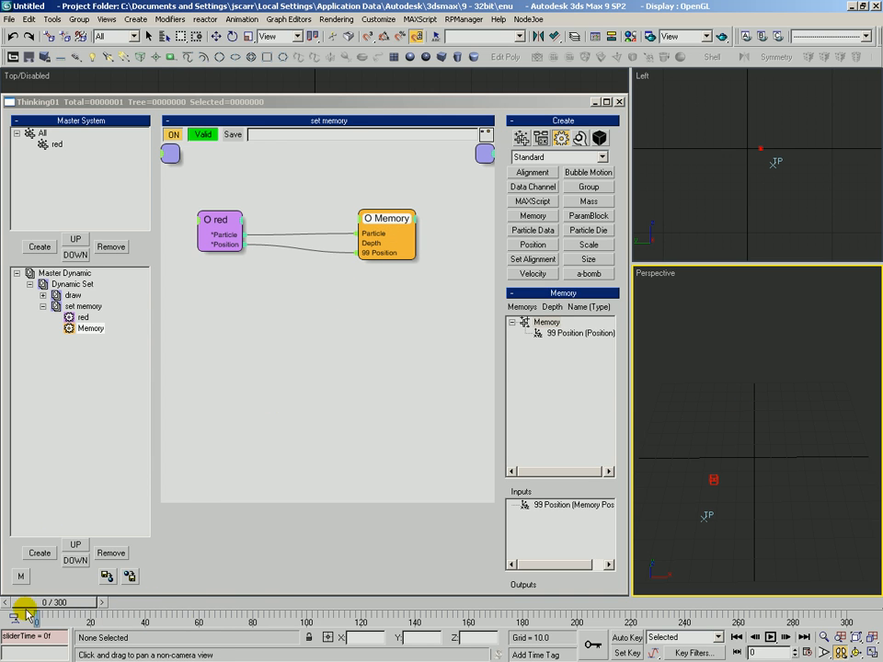
{"action": "left_click", "coordinate": [350, 305]}
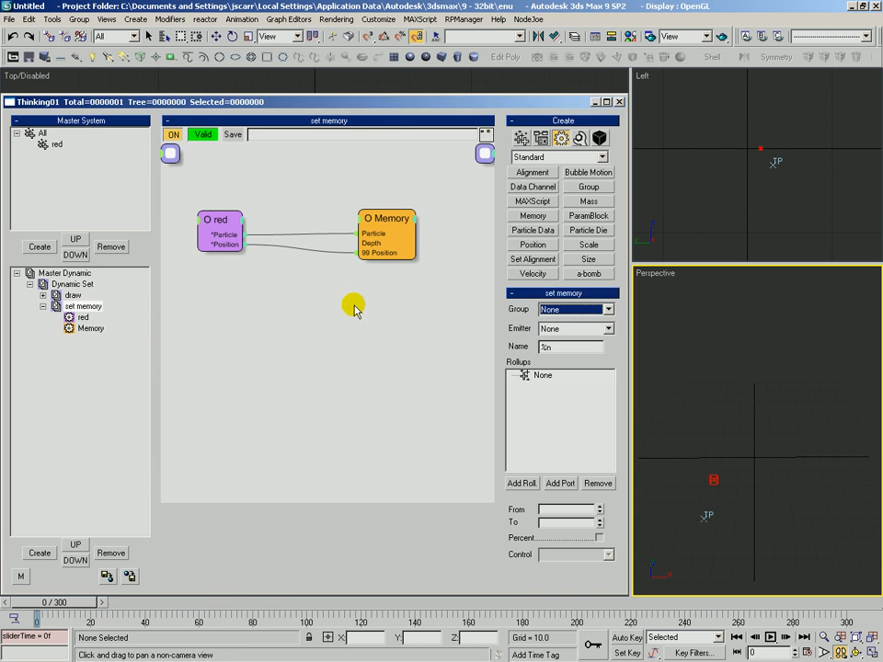
{"action": "right_click", "coordinate": [372, 258]}
{"action": "left_click", "coordinate": [382, 273]}
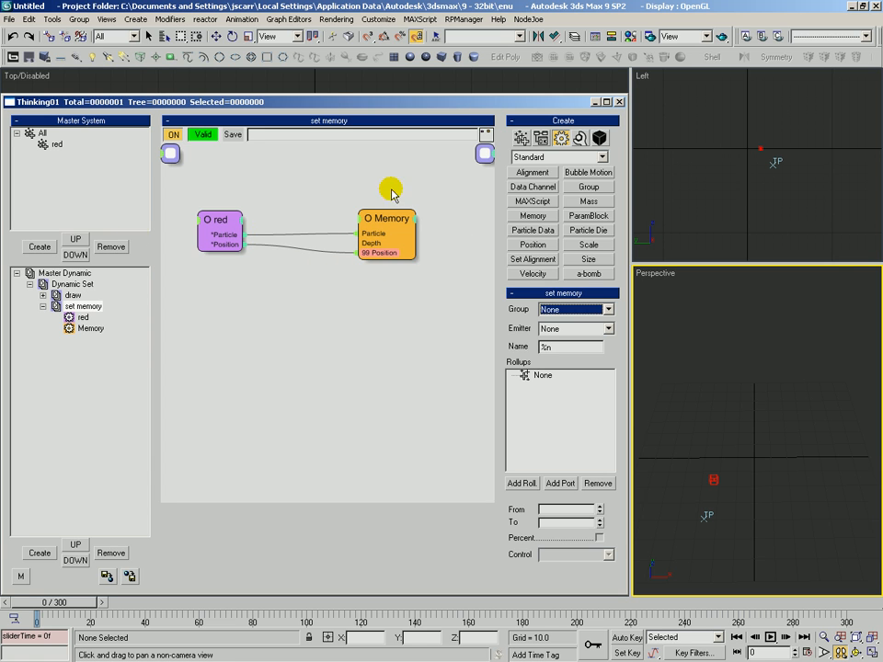
Turn on Debug Mode for the Master Dynamic to open the Thinking Particles debug log
{"action": "right_click", "coordinate": [748, 338]}
{"action": "right_click", "coordinate": [748, 345]}
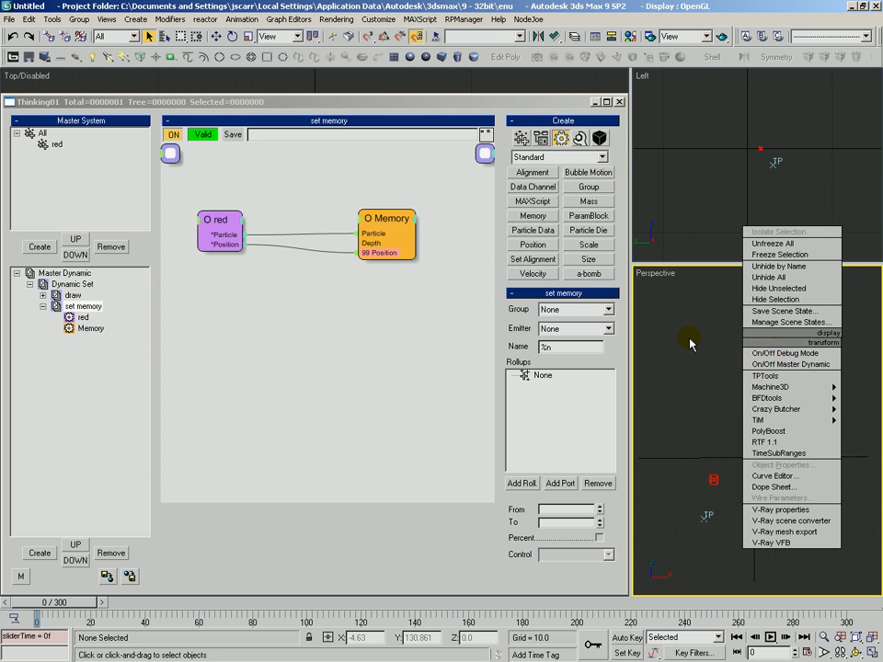
{"action": "left_click", "coordinate": [778, 354]}
{"action": "left_click", "coordinate": [65, 274]}
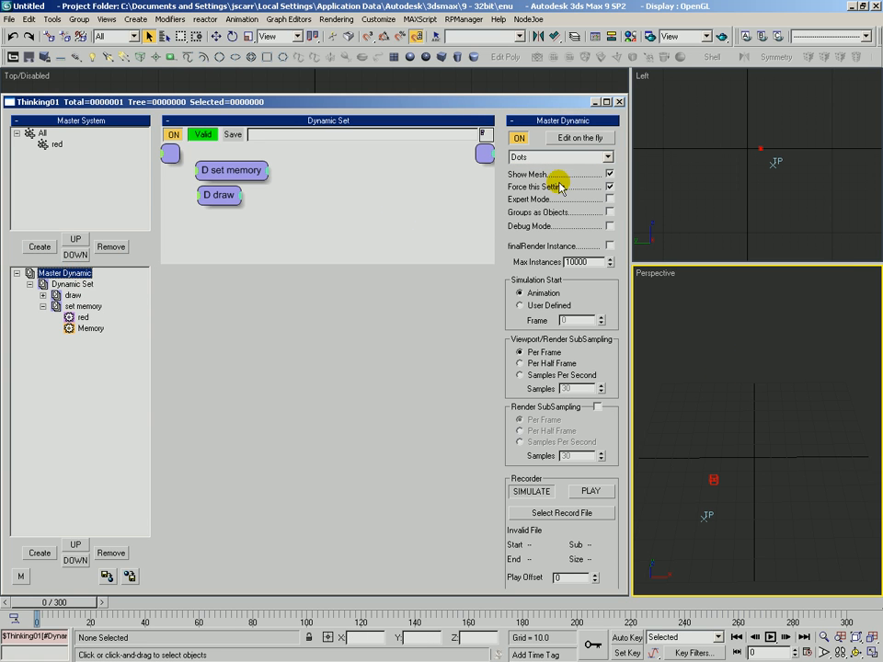
{"action": "left_click", "coordinate": [609, 225]}
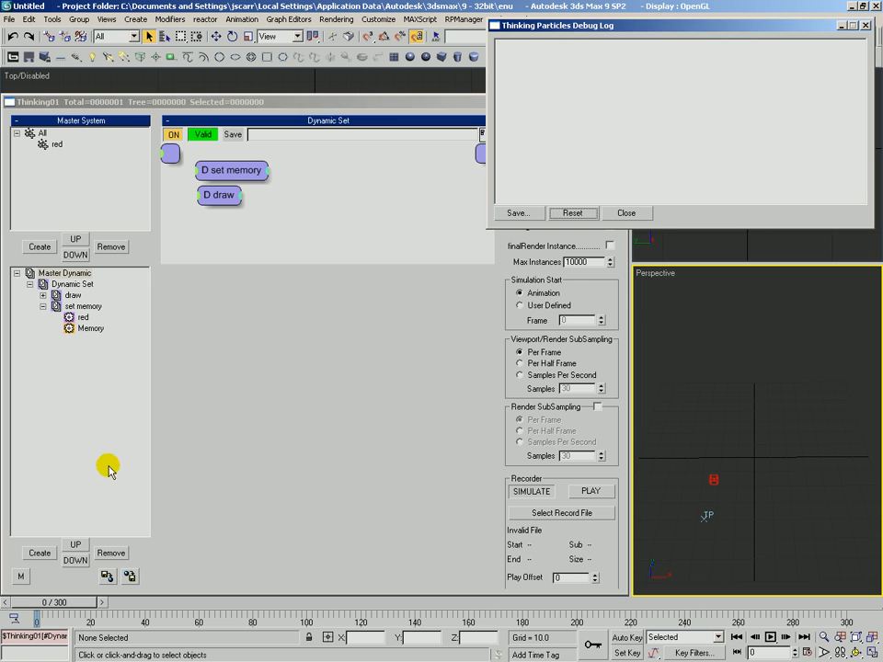
Scrub the first frames in set memory and advance to frame 1, examining the logged 99 Position values
{"action": "left_click", "coordinate": [83, 306]}
{"action": "left_click", "coordinate": [227, 220]}
{"action": "left_click_drag", "start_coordinate": [392, 222], "coordinate": [377, 233]}
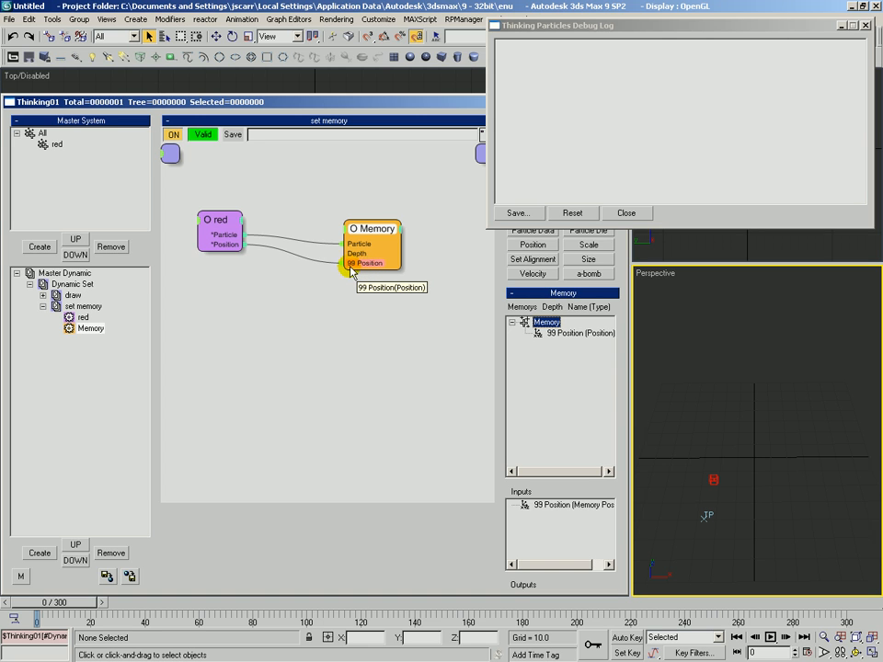
{"action": "mouse_move", "coordinate": [35, 602]}
{"action": "left_mouse_down"}
{"action": "mouse_move", "coordinate": [59, 603]}
{"action": "mouse_move", "coordinate": [35, 603]}
{"action": "left_mouse_up"}
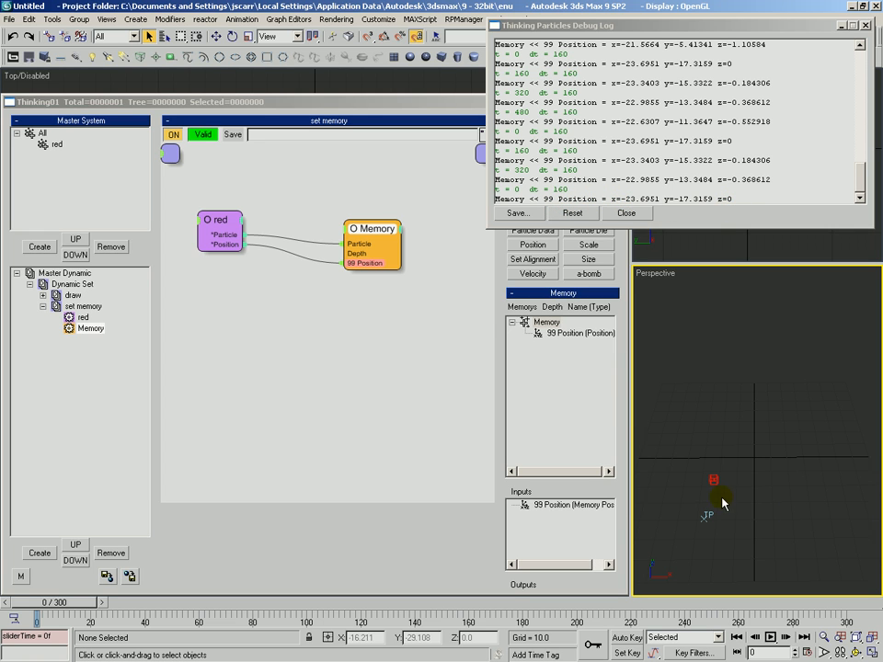
{"action": "left_click", "coordinate": [102, 602]}
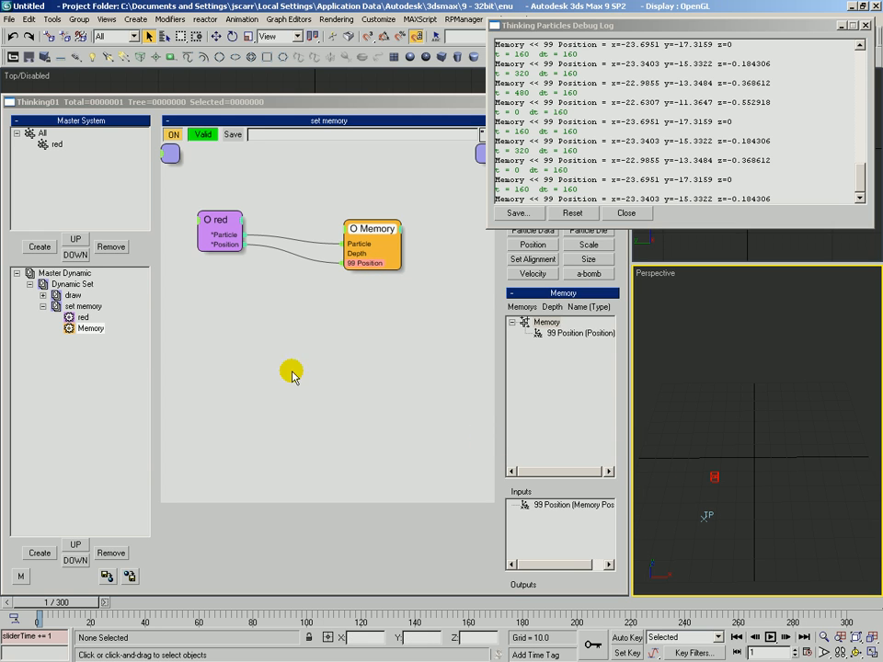
Close the Thinking Particles debug log and switch Debug Mode off
{"action": "left_click", "coordinate": [624, 213]}
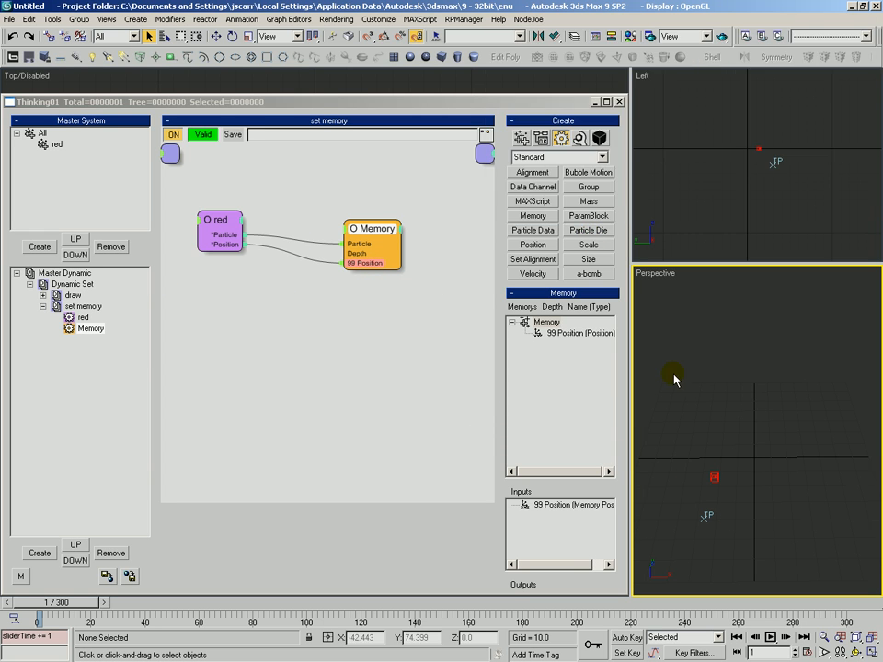
{"action": "right_click", "coordinate": [721, 358]}
{"action": "left_click", "coordinate": [732, 377]}
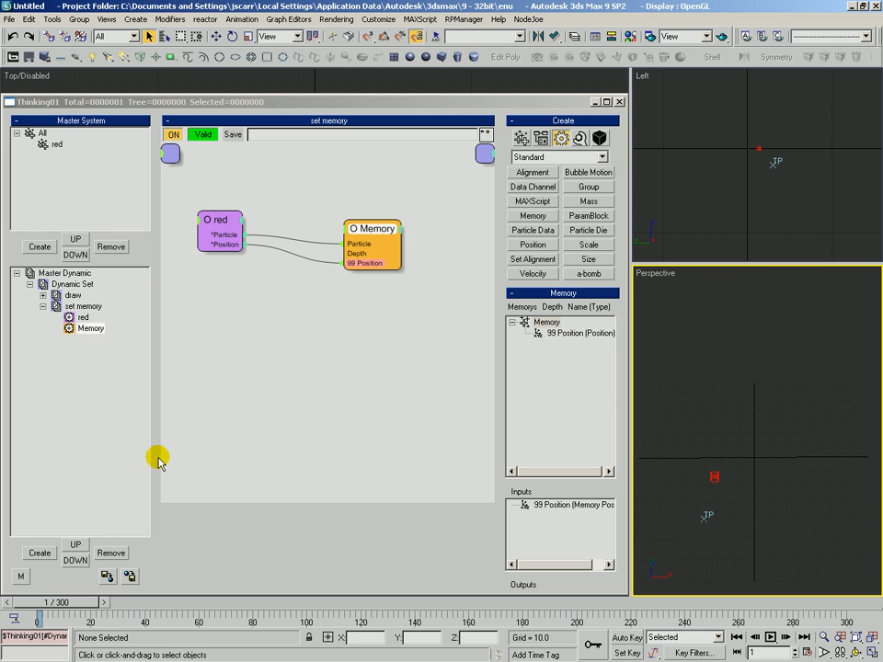